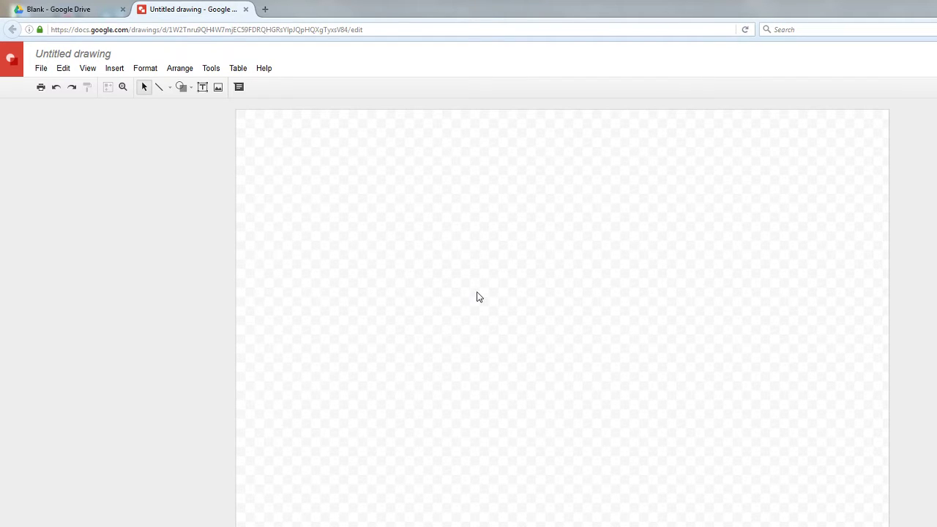
Step: Open the Insert image dialog and look through its Upload and Google Drive options
left_click(117, 69)
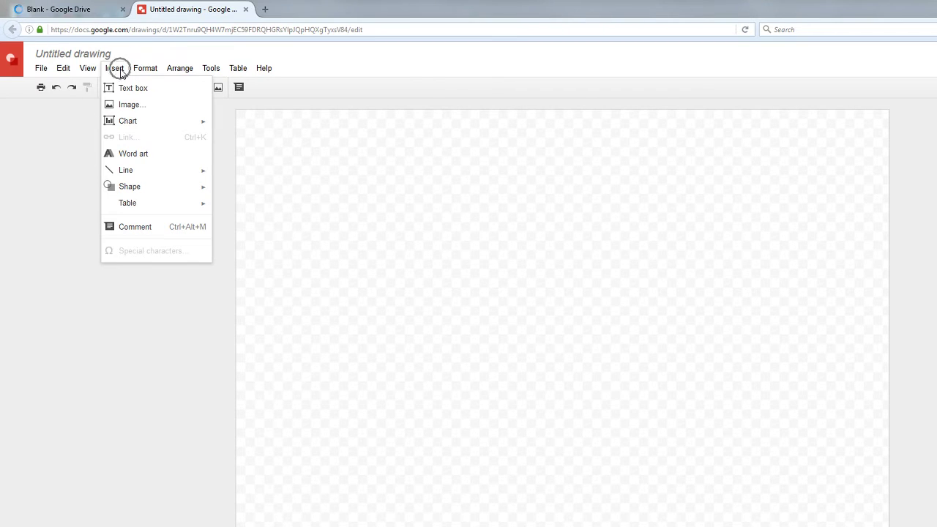
left_click(123, 108)
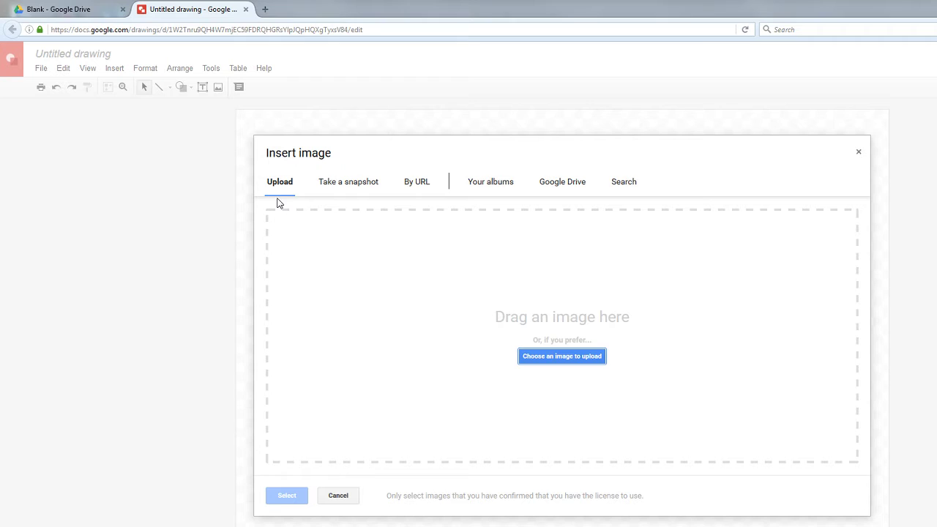
left_click(280, 193)
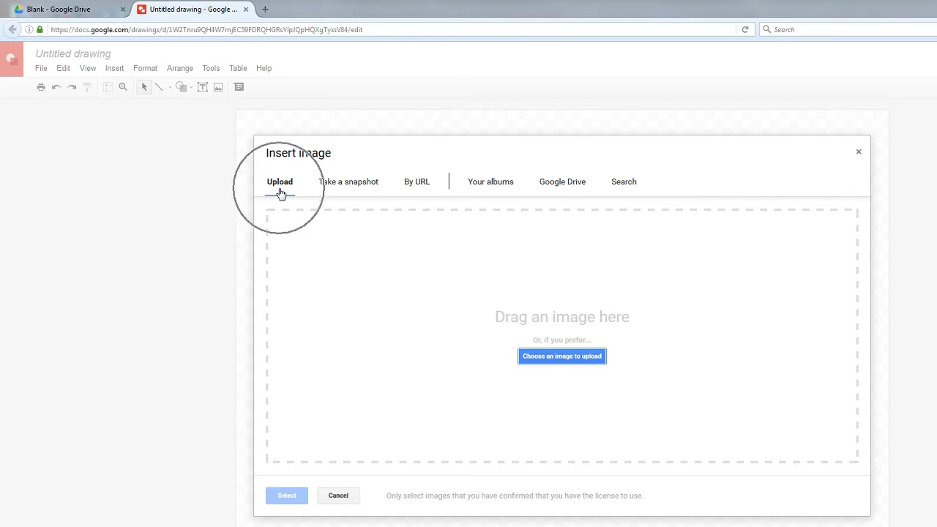
left_click(565, 367)
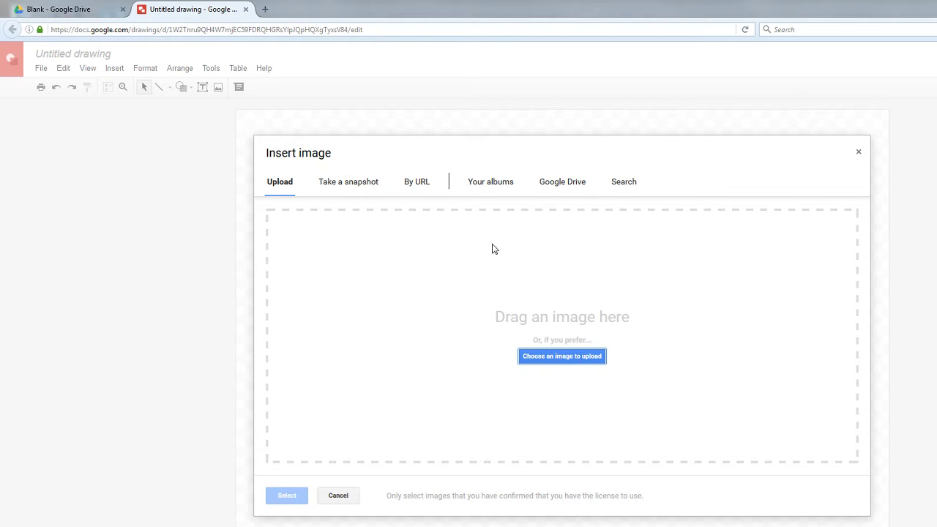
left_click(563, 189)
Step: Search Google images for 'georgia bulldogs' and pick the bulldog mascot in the red cap
left_click(624, 186)
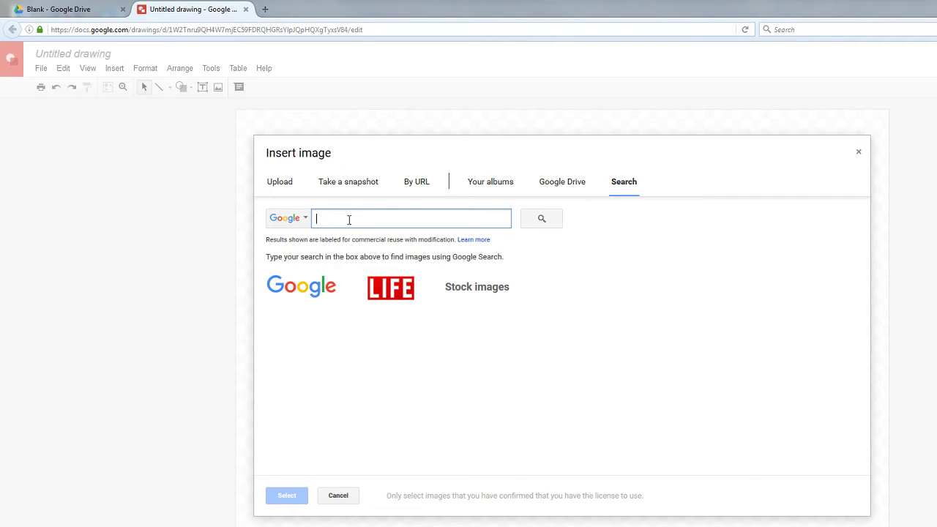
type("georgia b")
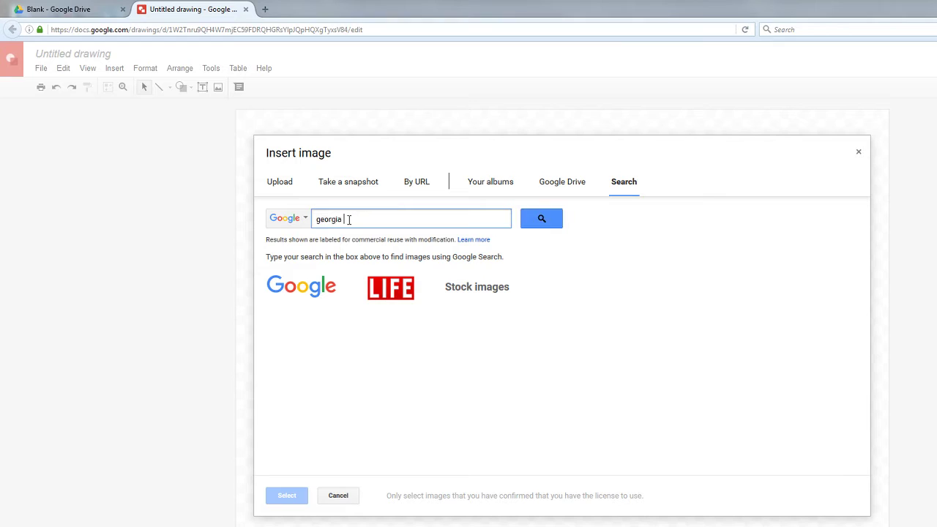
type("ulldogs")
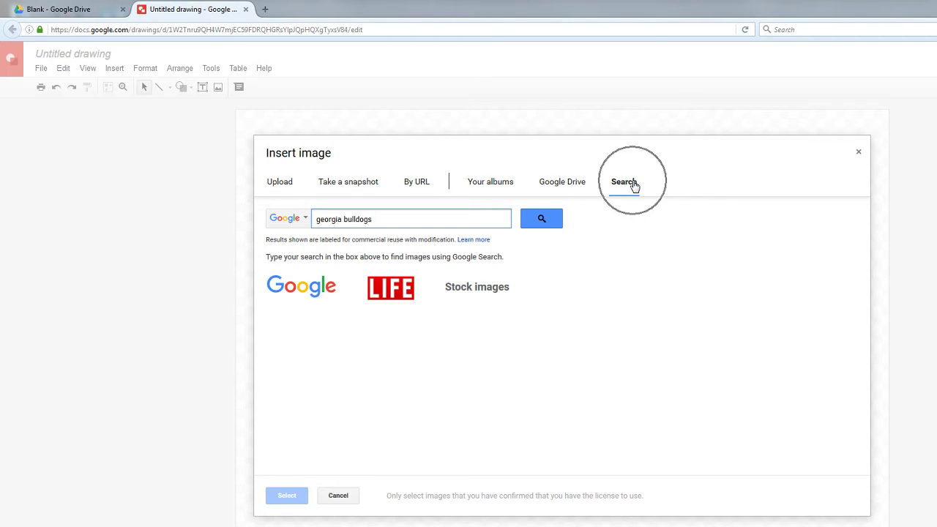
left_click(551, 223)
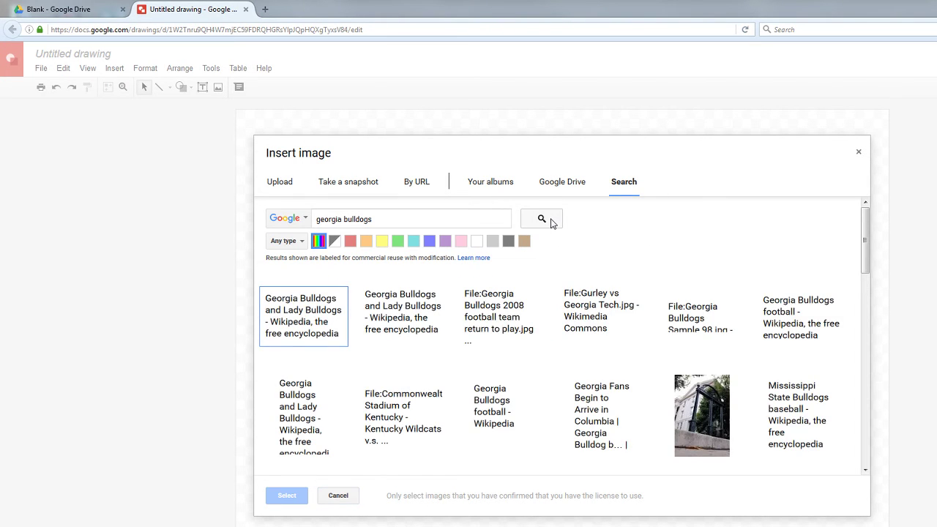
mouse_move(567, 378)
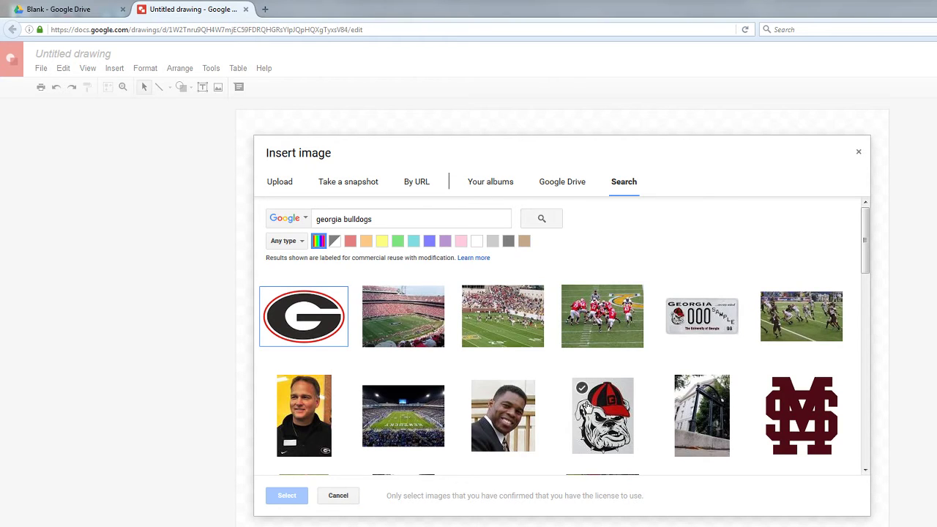
left_click(588, 405)
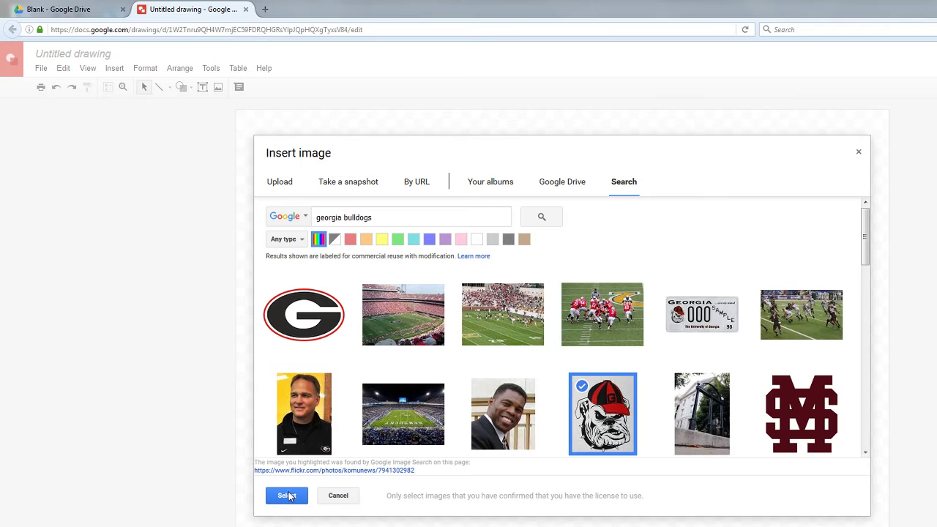
Step: Insert the red-cap bulldog picture, shrink it from its corner and centre it on the page
left_click(287, 496)
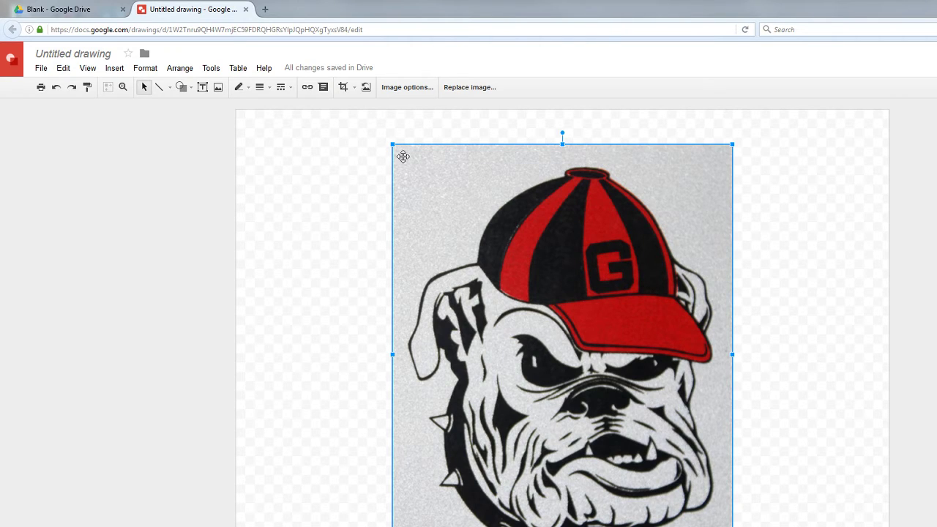
key("ctrl")
key("ctrl")
key("ctrl")
left_click_drag(390, 145, 474, 249)
left_click_drag(518, 312, 479, 260)
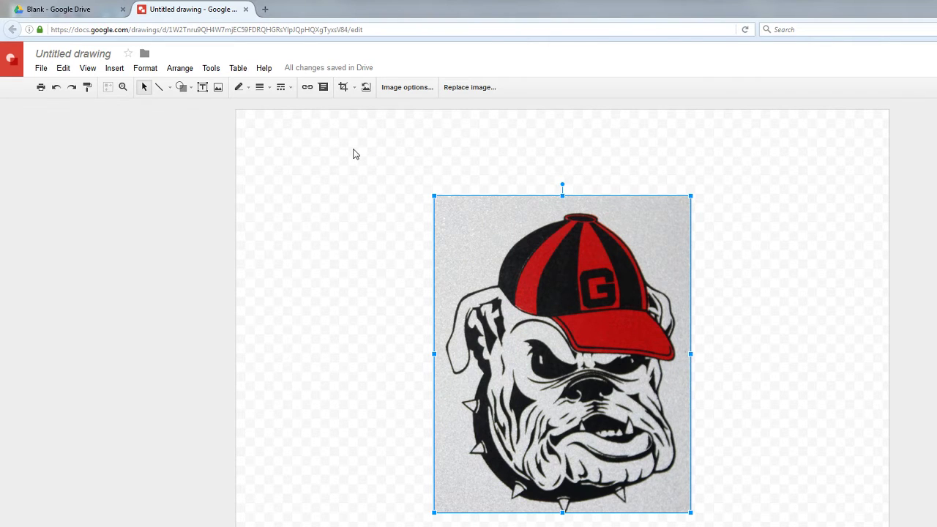
Step: Crop a strip off the top and left edges of the bulldog picture
left_click(345, 96)
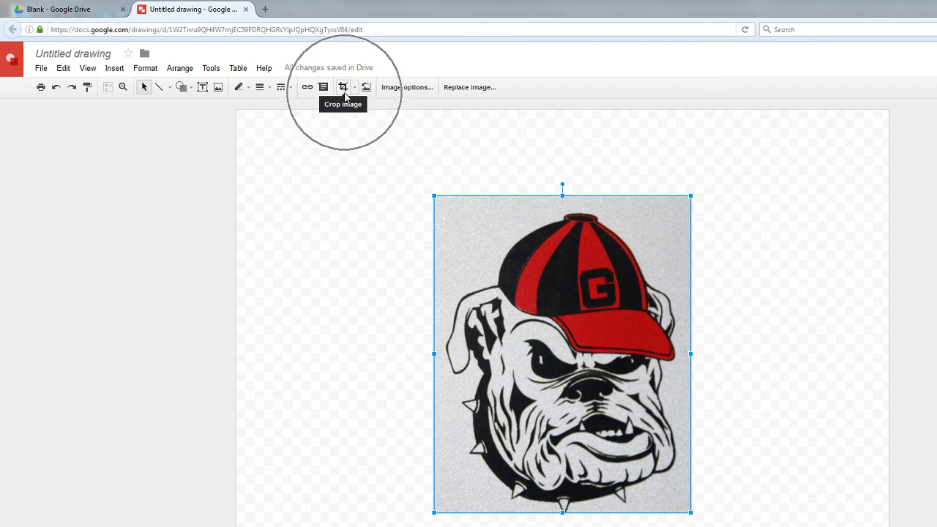
left_click(345, 95)
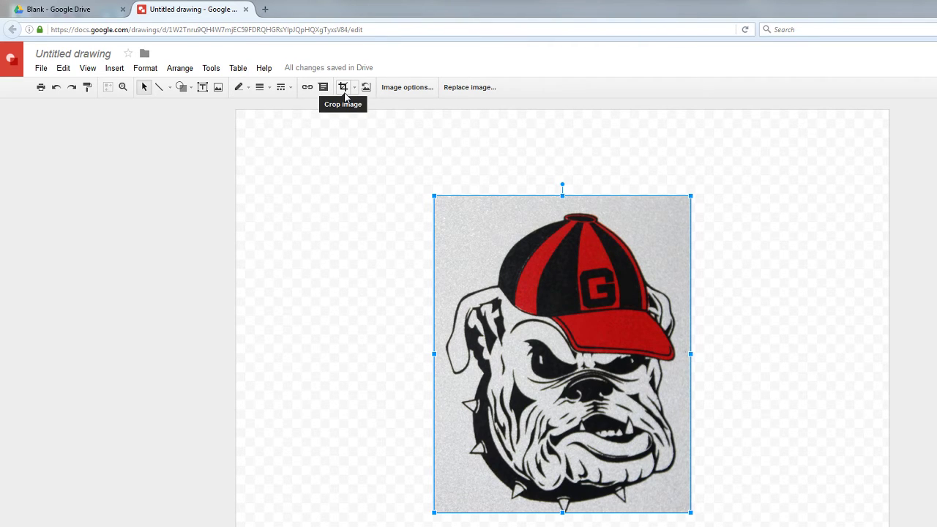
left_click(345, 95)
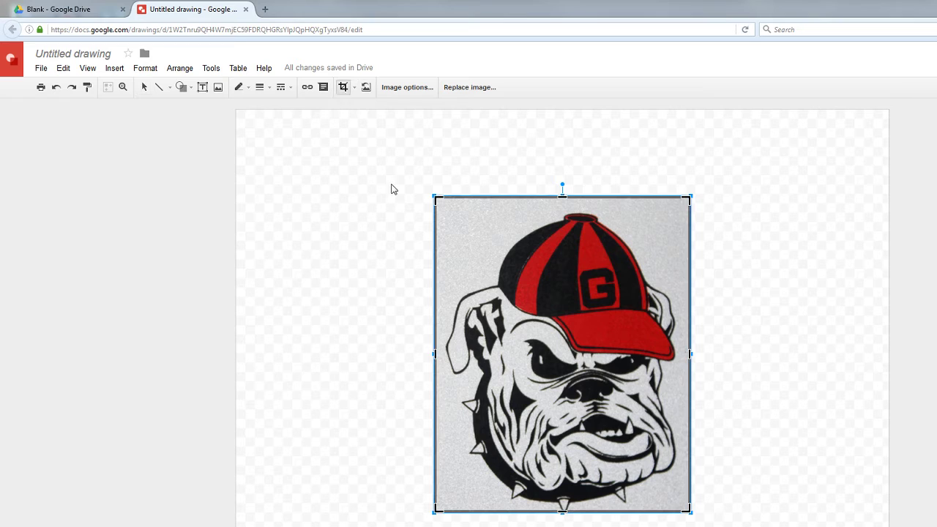
left_click(433, 193)
left_click_drag(433, 193, 449, 216)
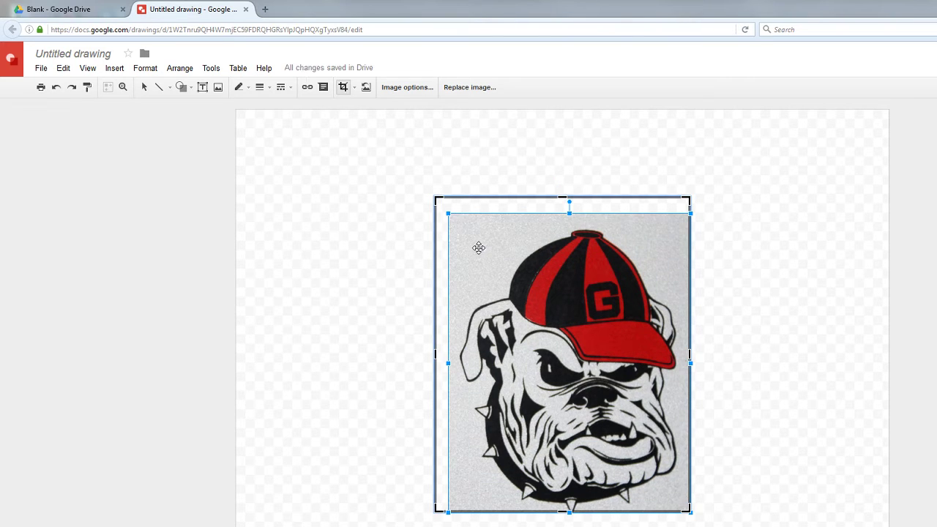
key("Return")
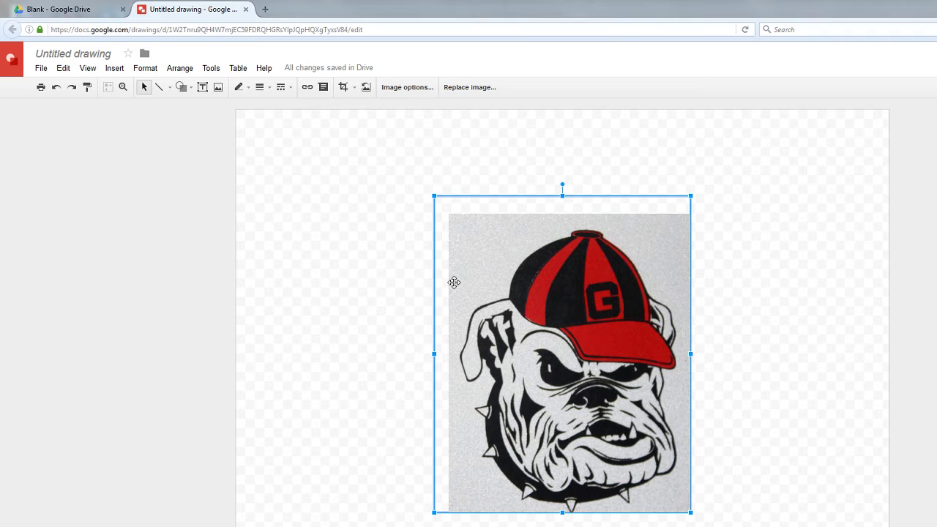
Step: Nudge the cropped bulldog picture slightly right and down on the page
left_click(373, 373)
left_click(561, 346)
left_click(809, 387)
mouse_move(596, 398)
left_mouse_down()
mouse_move(542, 378)
mouse_move(612, 403)
mouse_move(618, 395)
mouse_move(588, 393)
left_mouse_up()
left_click(730, 381)
left_click_drag(535, 362, 554, 366)
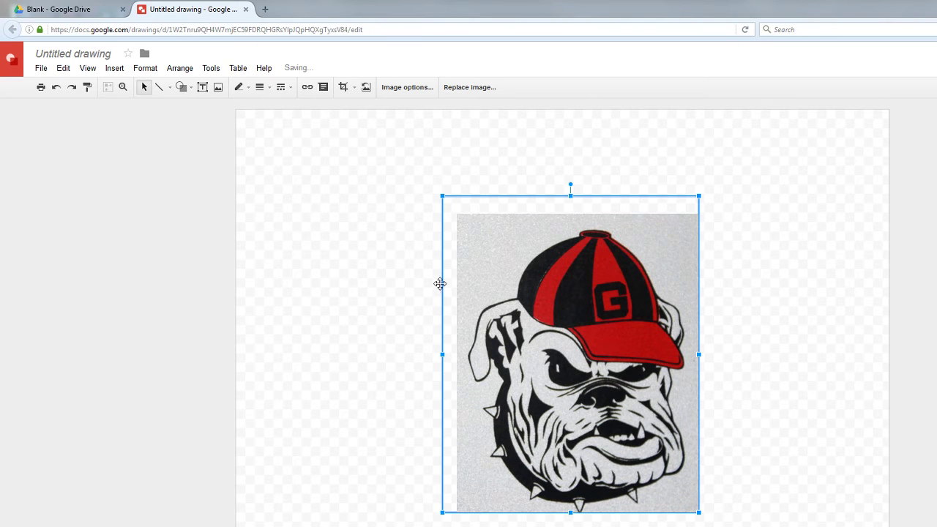
Step: Clip the bulldog picture to a heart using the Mask image shapes list
left_click(399, 290)
left_click(535, 274)
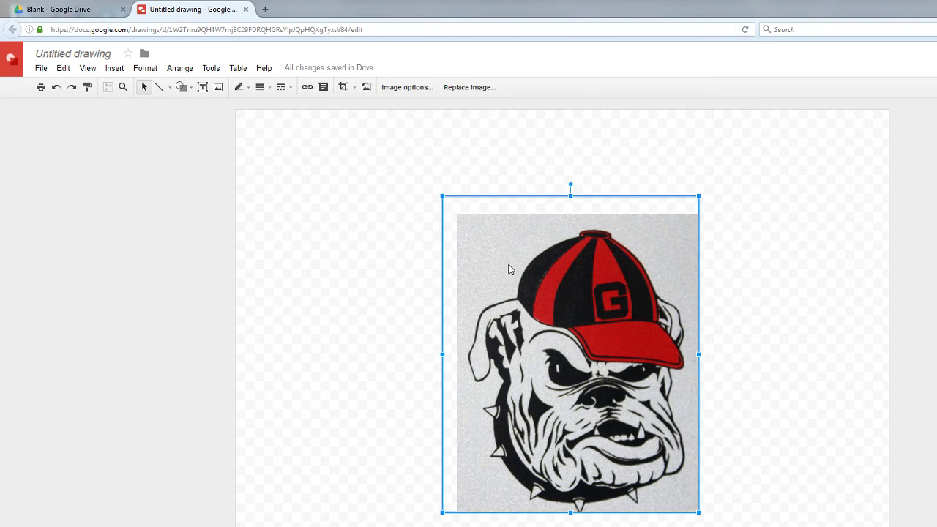
left_click(344, 94)
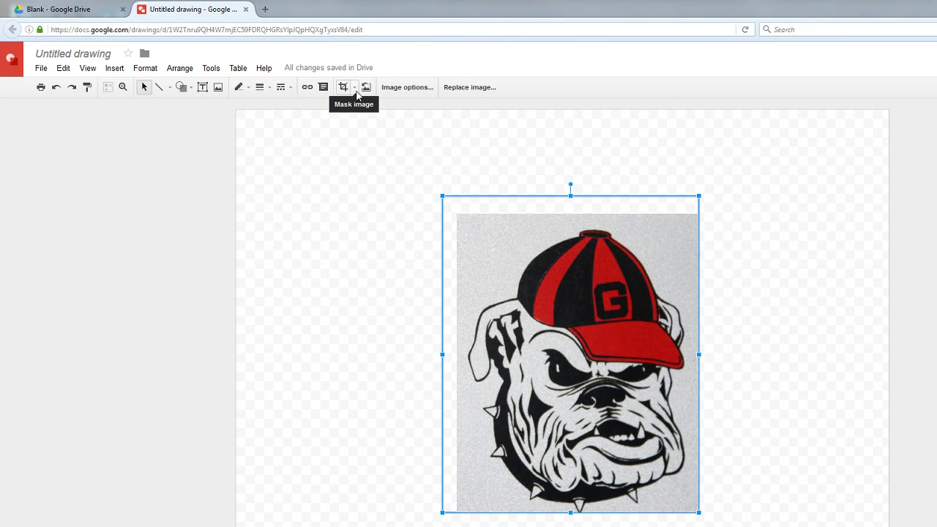
left_click(356, 91)
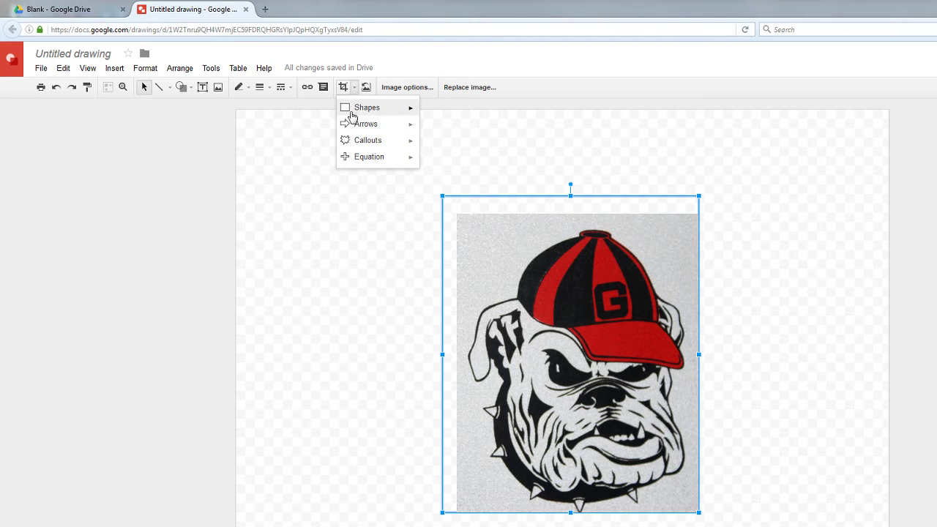
mouse_move(353, 115)
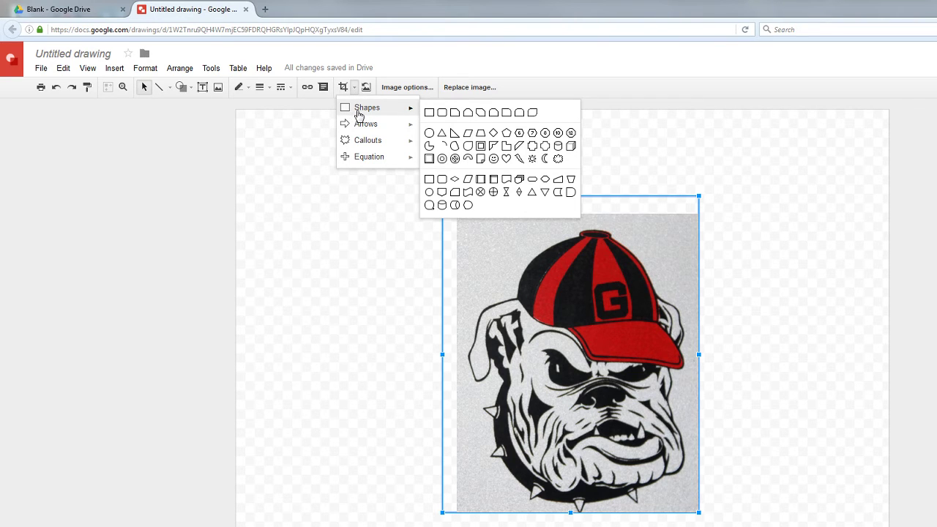
left_click(506, 158)
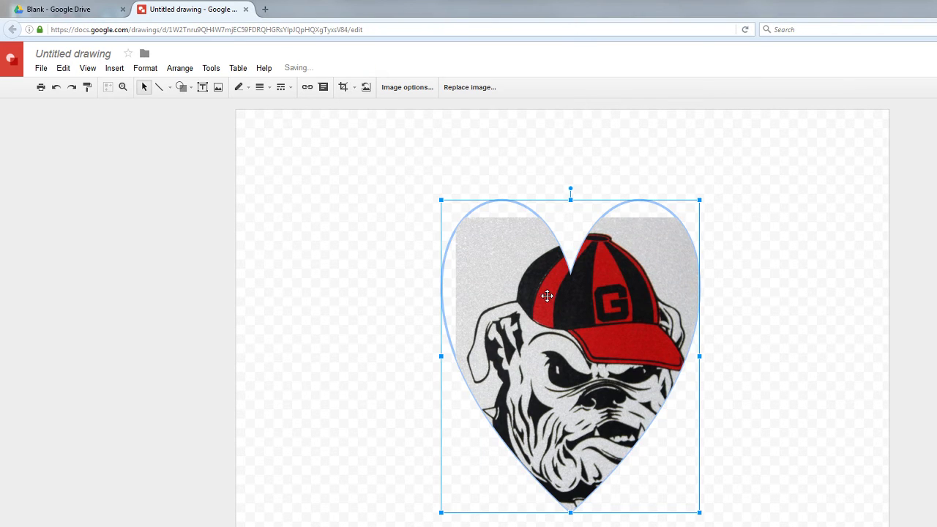
left_click(790, 381)
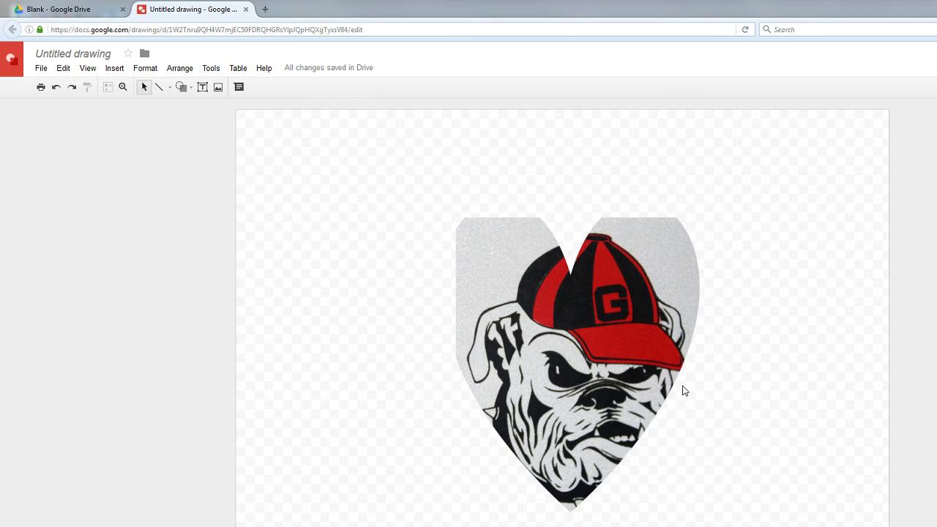
Step: Enlarge and shift the bulldog inside the heart mask so its face and red cap fill it
double_click(572, 374)
left_click_drag(573, 377, 565, 356)
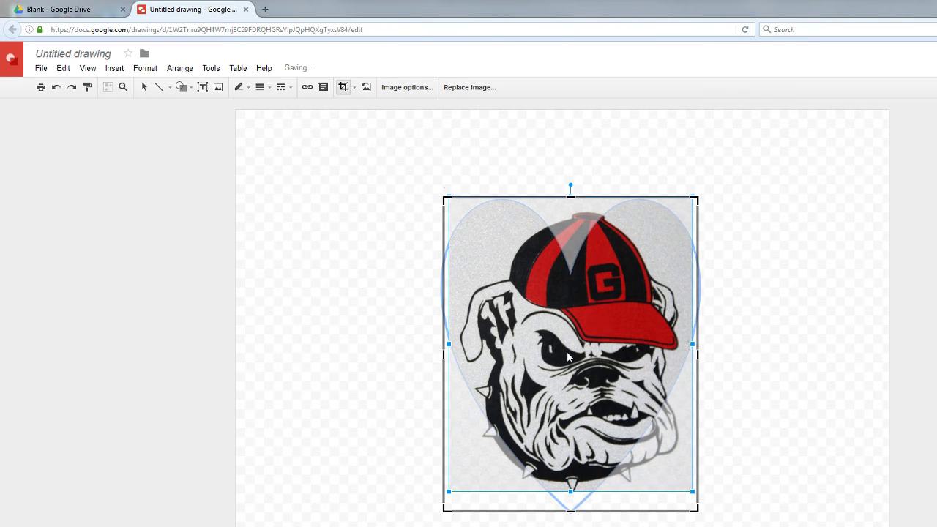
left_click_drag(693, 489, 722, 514)
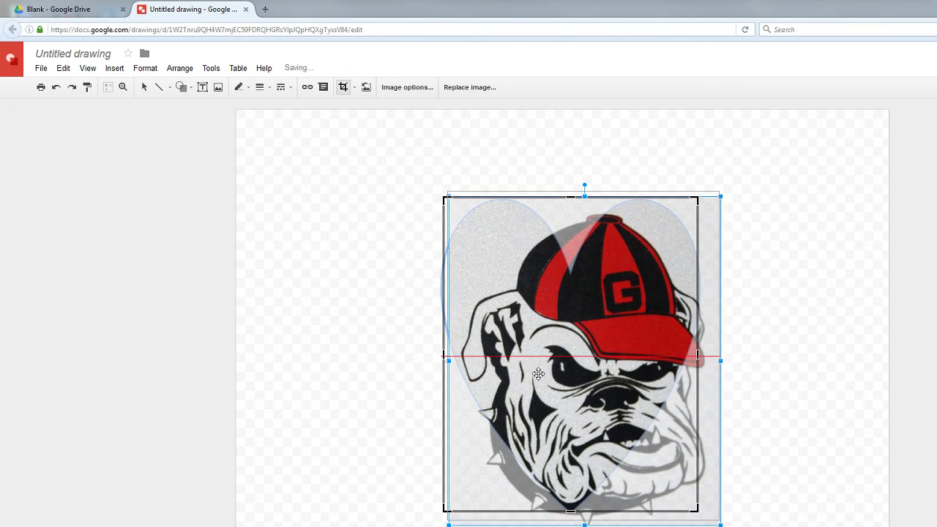
left_click_drag(544, 378, 531, 367)
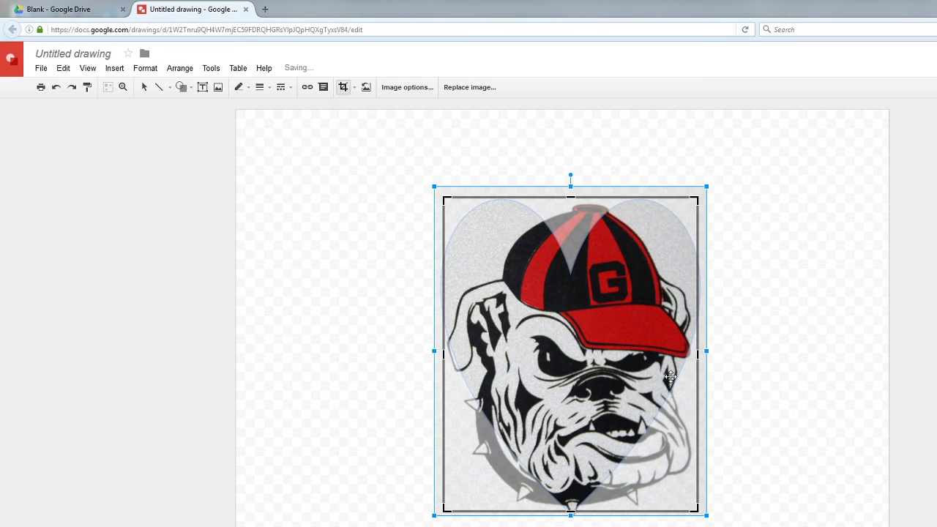
left_click_drag(595, 368, 599, 364)
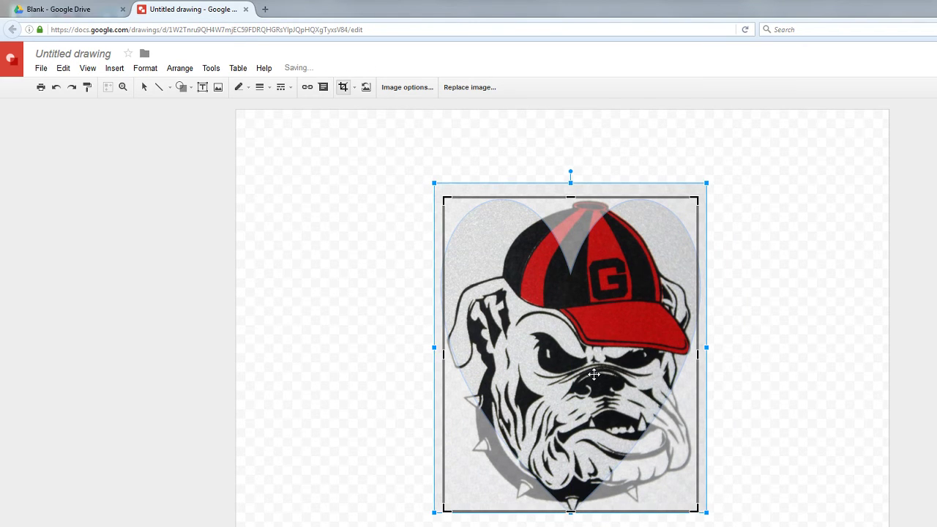
left_click_drag(706, 512, 716, 522)
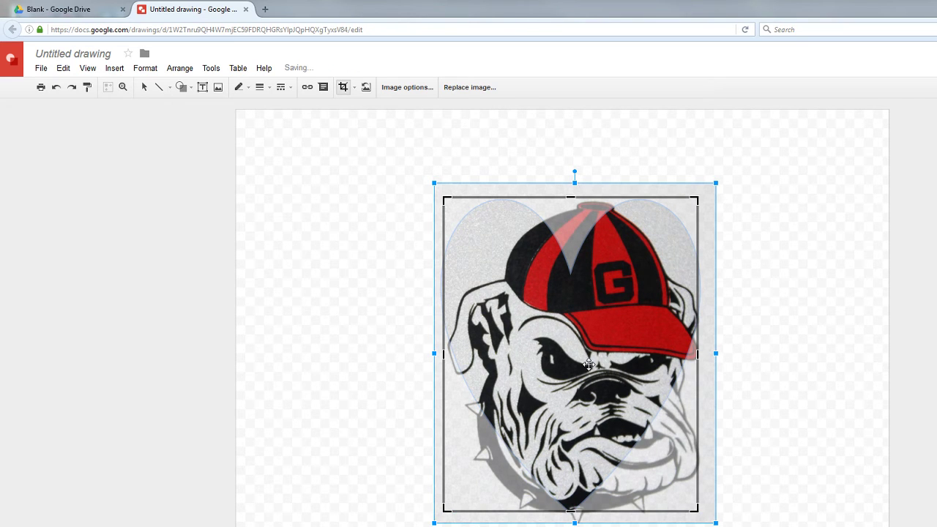
Step: Apply the heart crop, shrink the heart image and move it to the canvas top-left
key("Return")
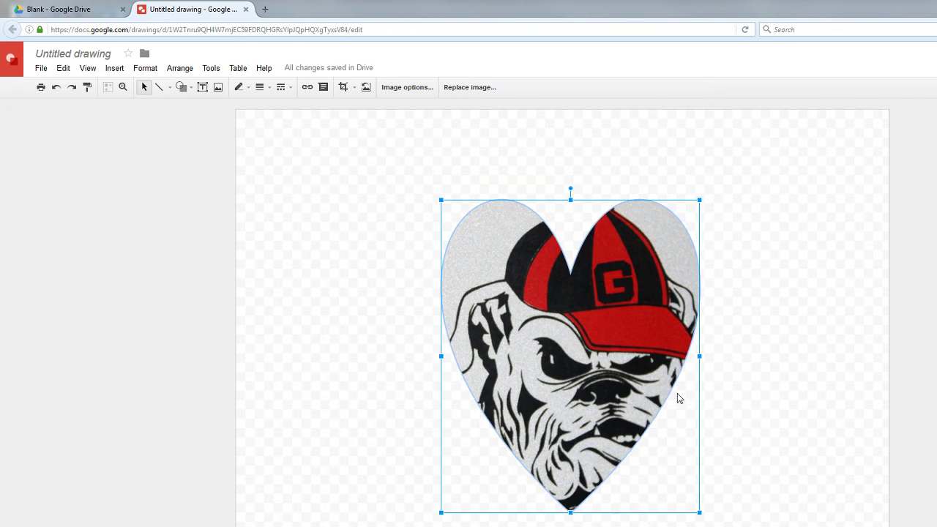
left_click_drag(699, 200, 570, 354)
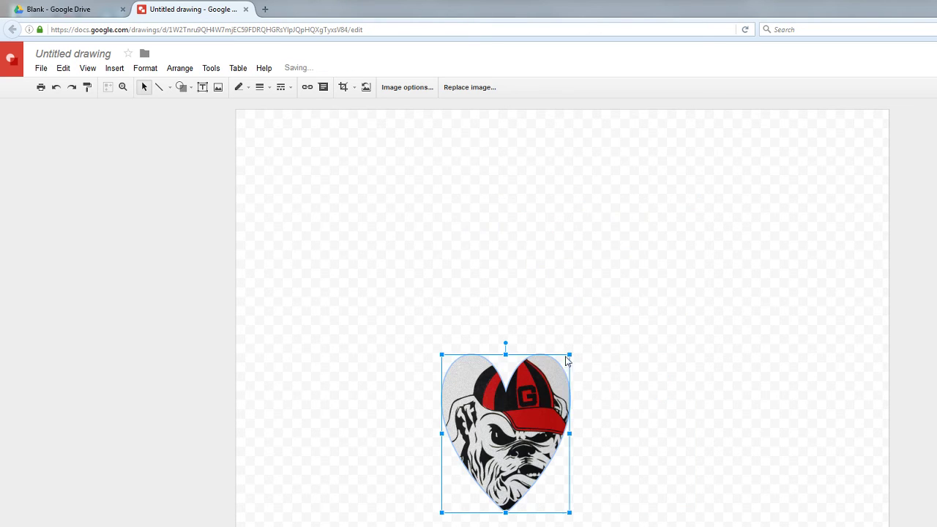
left_click_drag(528, 416, 343, 191)
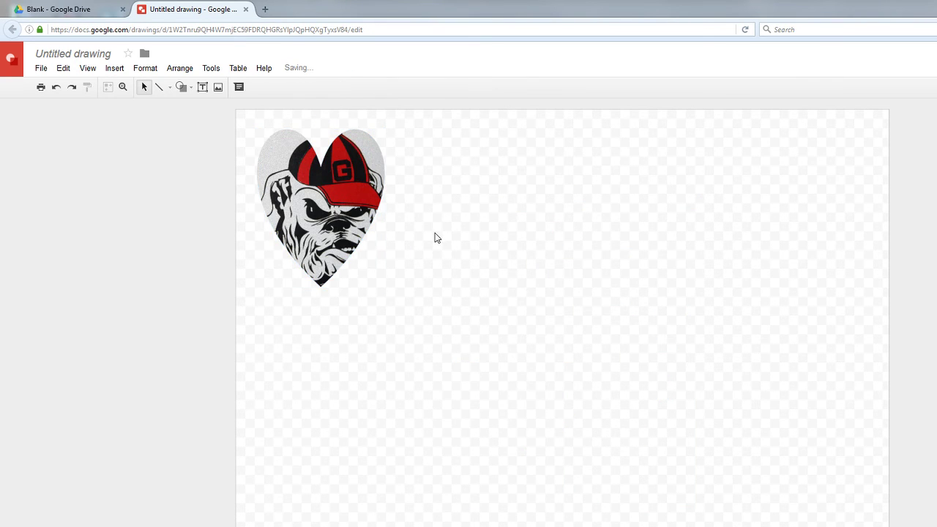
left_click(322, 191)
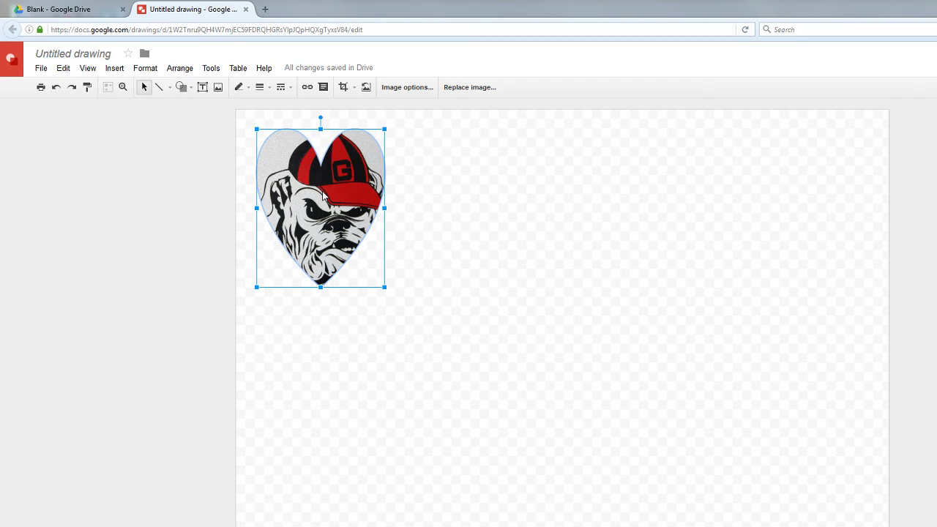
left_click(486, 276)
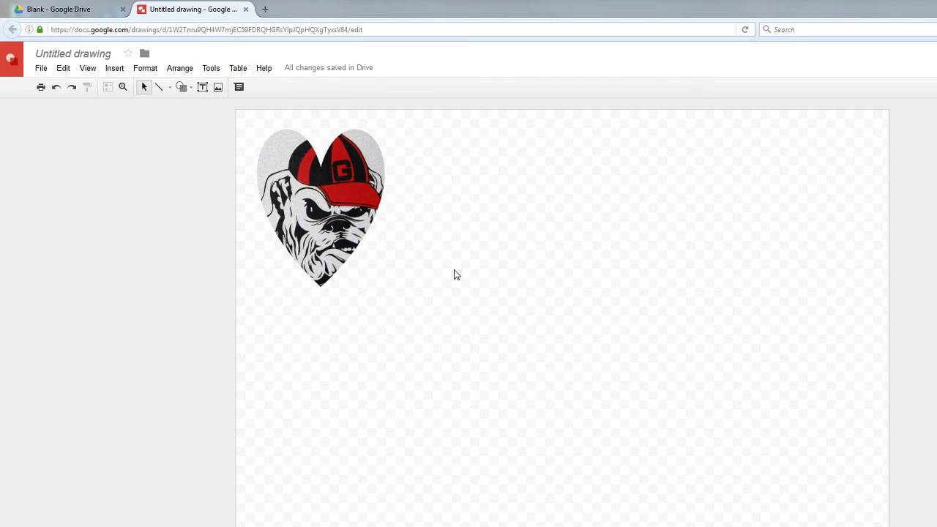
left_click(314, 212)
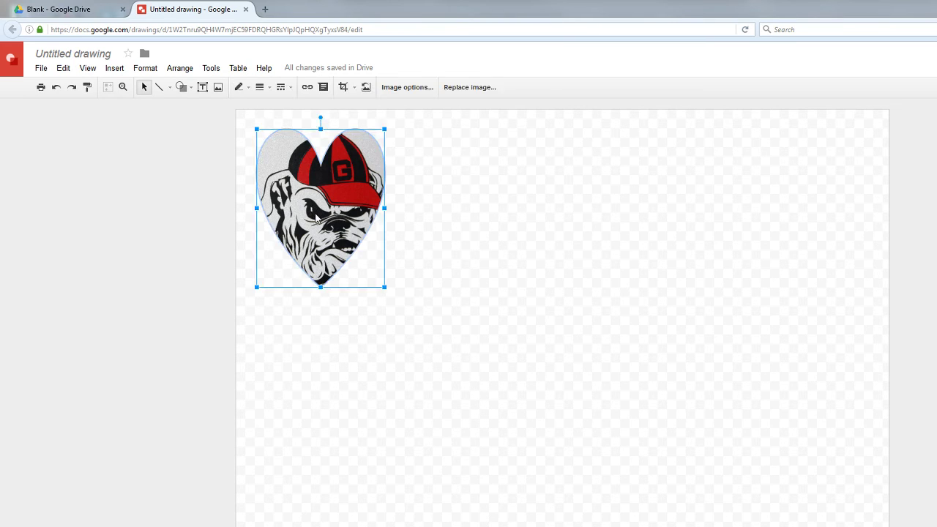
left_click(381, 260)
left_click(304, 199)
Step: Duplicate the heart bulldog with Ctrl+D and scatter seven copies across the canvas
key("ctrl+d")
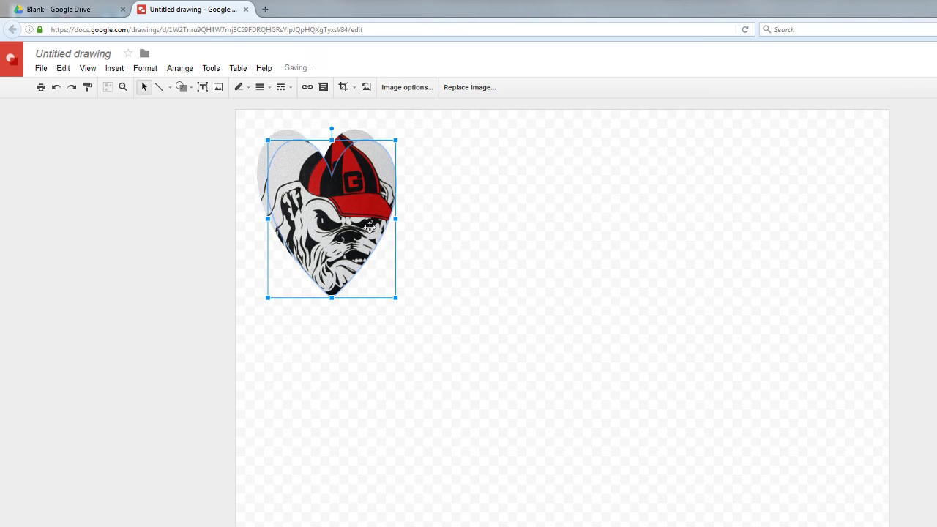
key("ctrl+d")
key("ctrl+d")
key("ctrl+d")
key("ctrl+d")
key("ctrl+d")
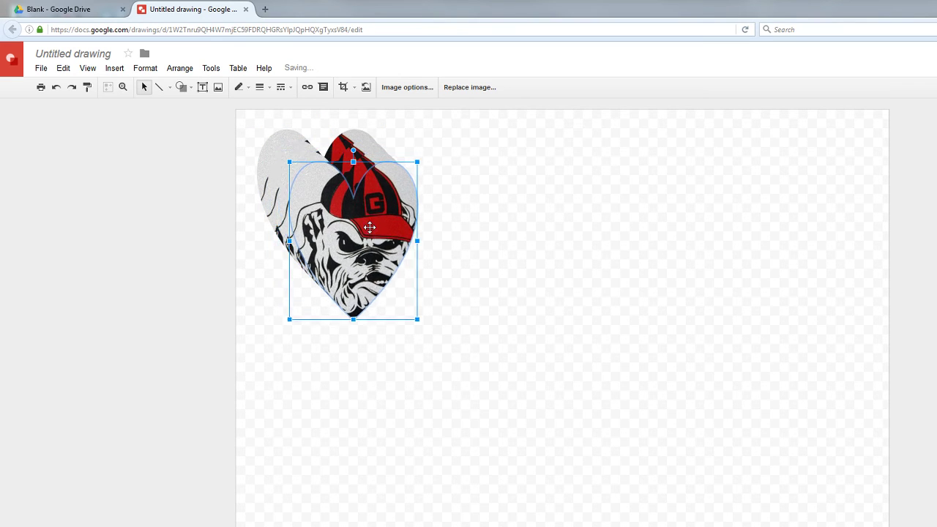
left_click_drag(387, 263, 576, 207)
left_click_drag(366, 234, 569, 356)
left_click_drag(390, 251, 815, 346)
left_click_drag(313, 247, 694, 497)
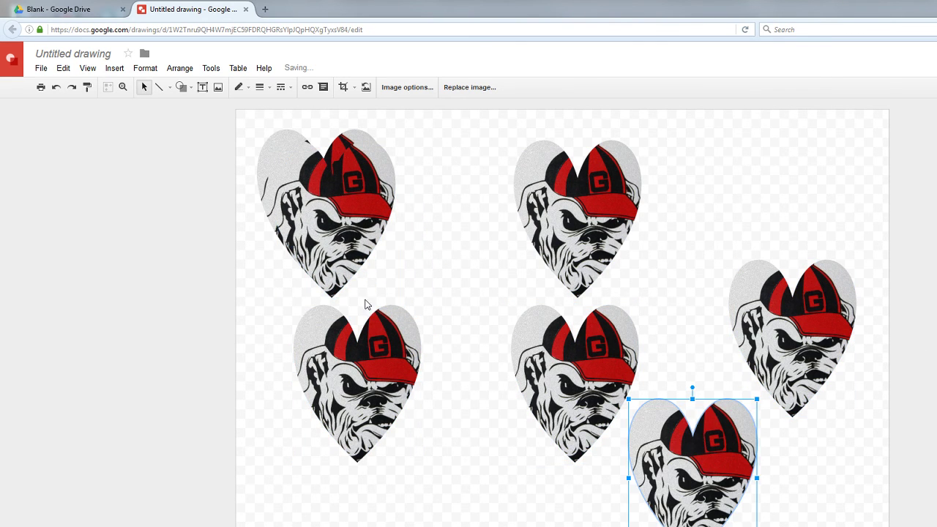
left_click_drag(337, 232, 742, 209)
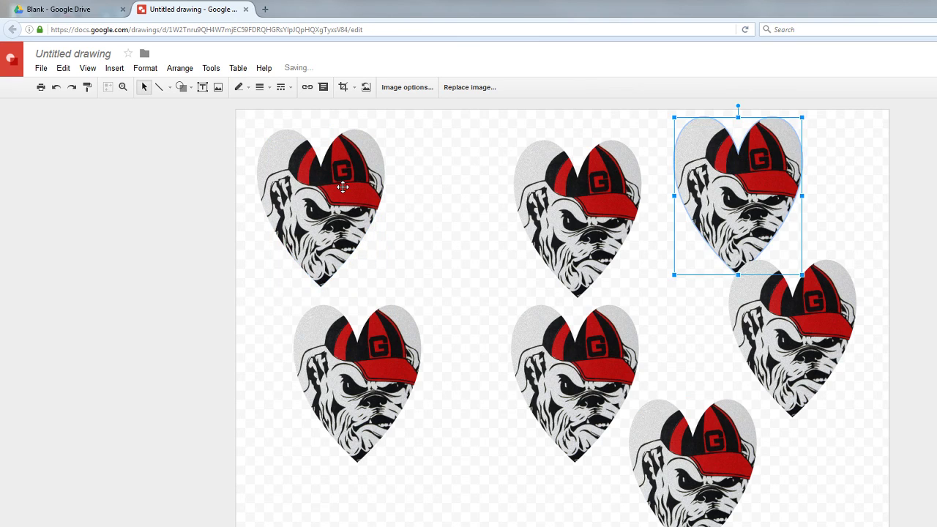
left_click_drag(341, 189, 444, 201)
left_click(421, 472)
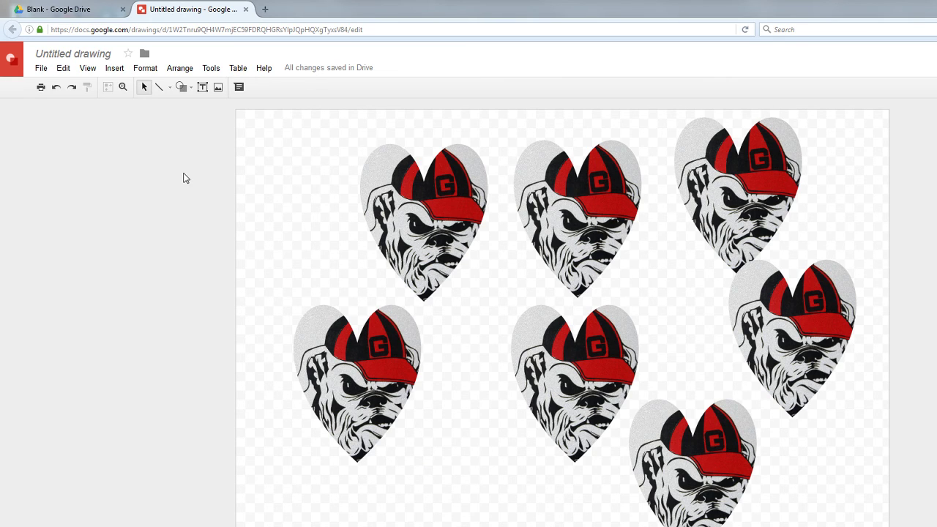
left_click(393, 194)
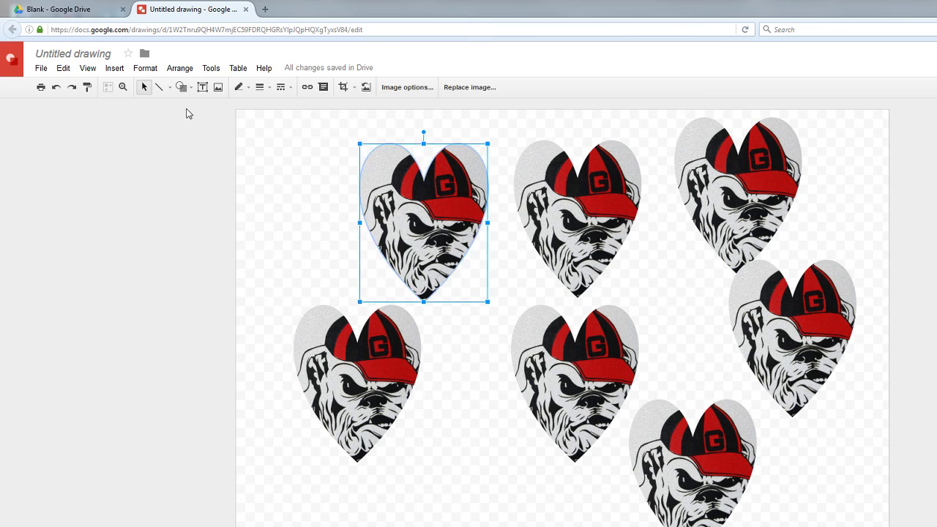
Step: Drag out more heart copies, overlapping them through the middle and right of the canvas
left_click(354, 88)
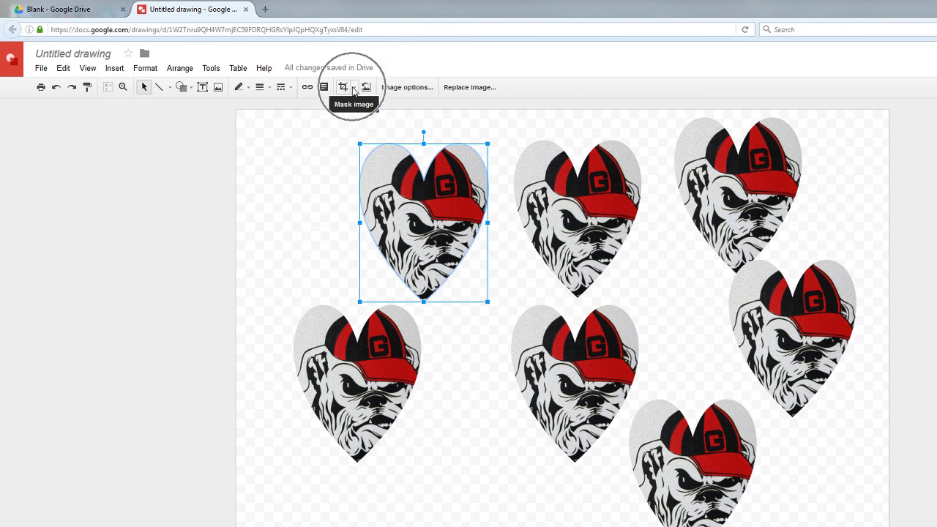
left_click(331, 164)
left_click(401, 220)
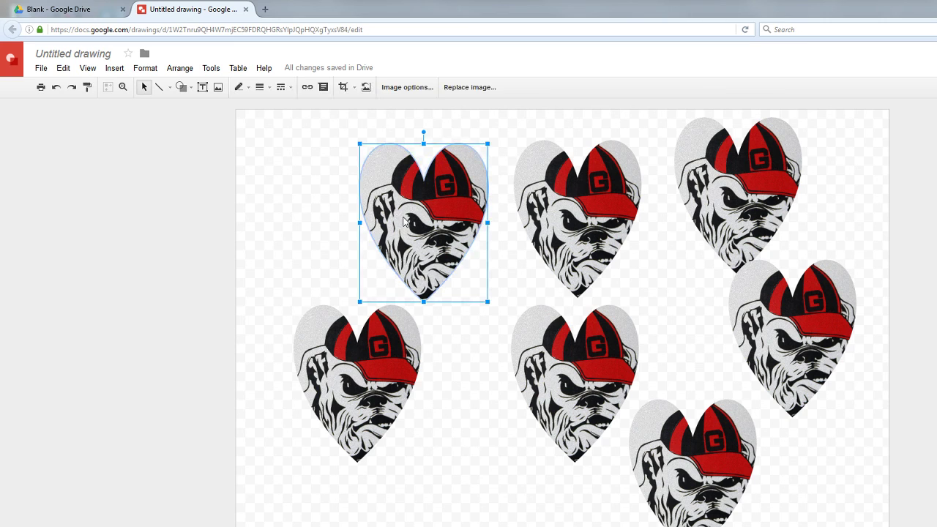
left_click_drag(404, 221, 450, 438)
left_click_drag(470, 292, 617, 428)
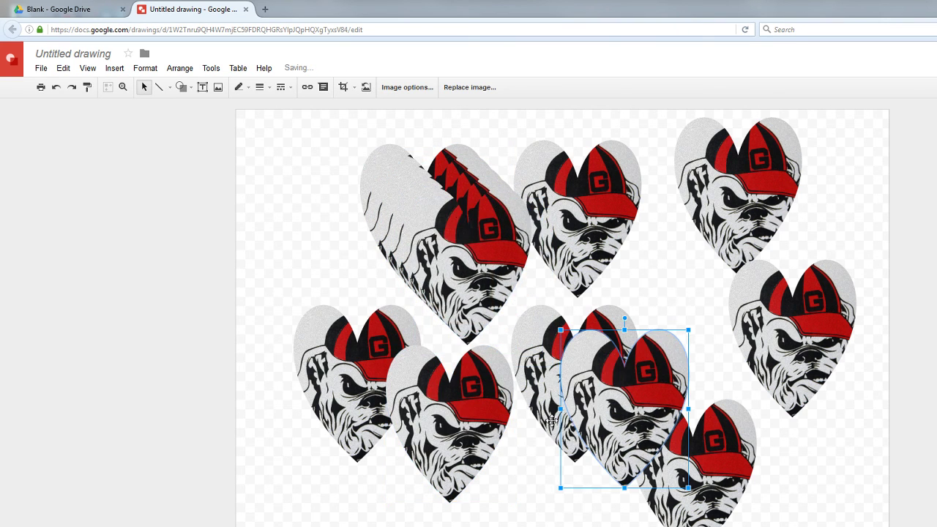
left_click_drag(487, 251, 344, 250)
left_click(440, 222)
left_click(618, 348)
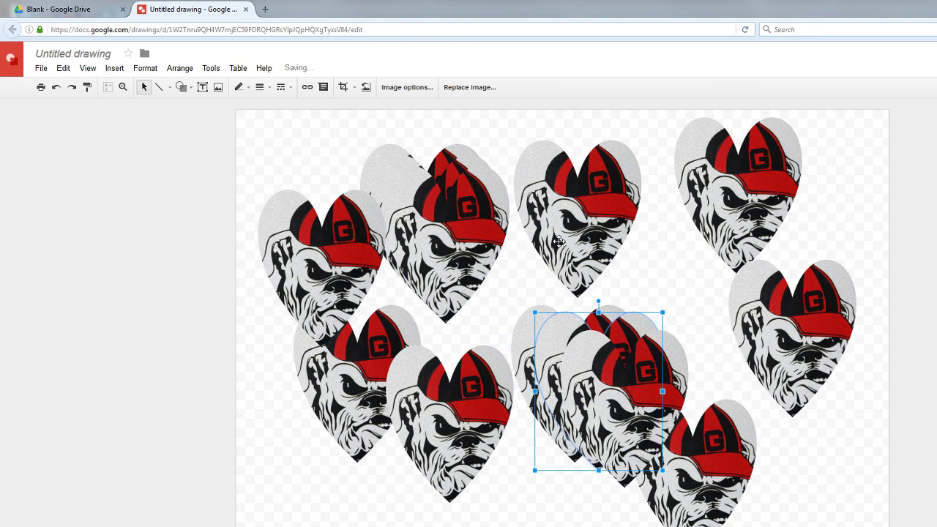
left_click_drag(562, 232, 674, 273)
left_click_drag(462, 261, 539, 367)
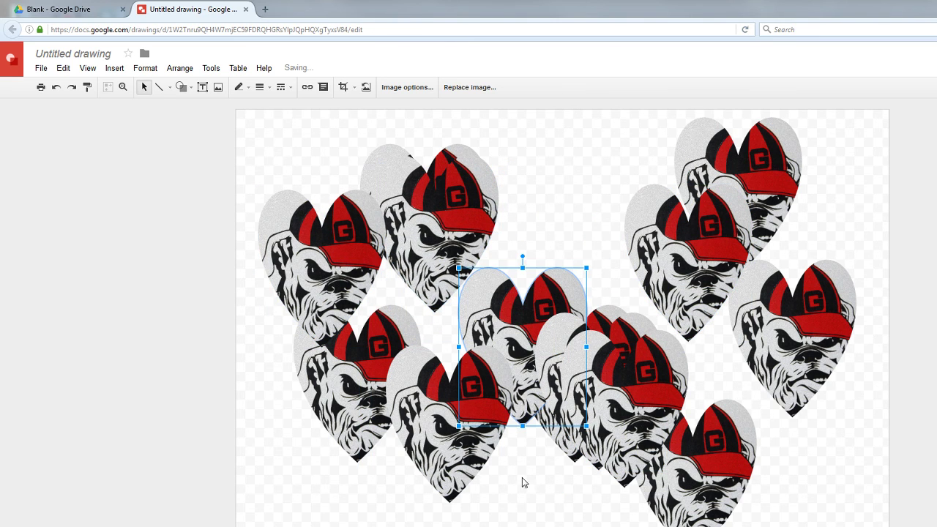
left_click(549, 511)
Step: Set the drawing's background colour to red
right_click(536, 517)
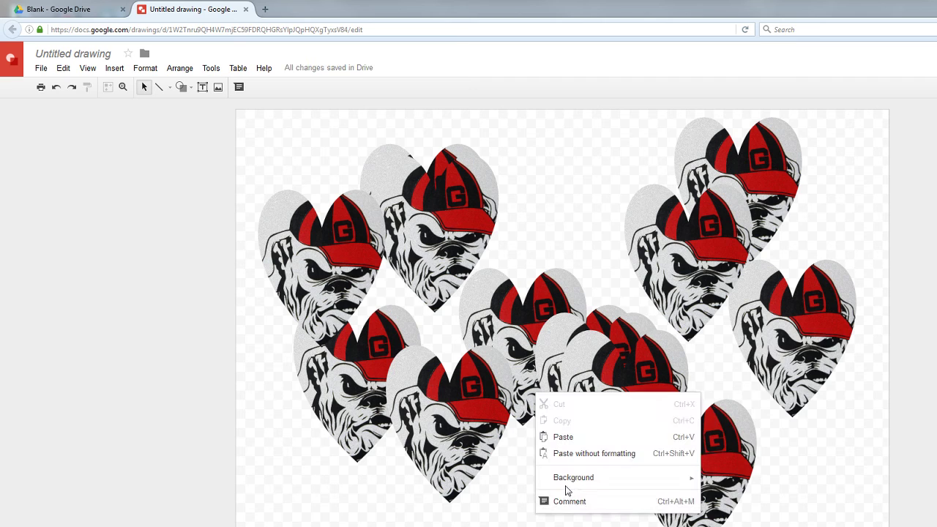
mouse_move(571, 487)
left_click(720, 427)
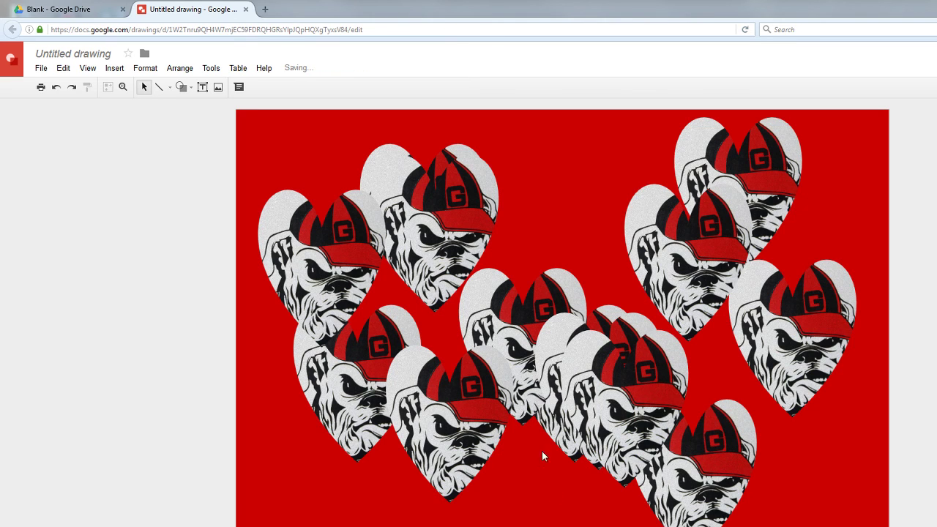
Step: Move five hearts out toward the left and bottom edges of the canvas
left_click_drag(450, 466, 544, 526)
left_click_drag(353, 346, 318, 481)
left_click_drag(499, 291, 301, 350)
left_click_drag(303, 272, 325, 177)
left_click_drag(488, 208, 545, 220)
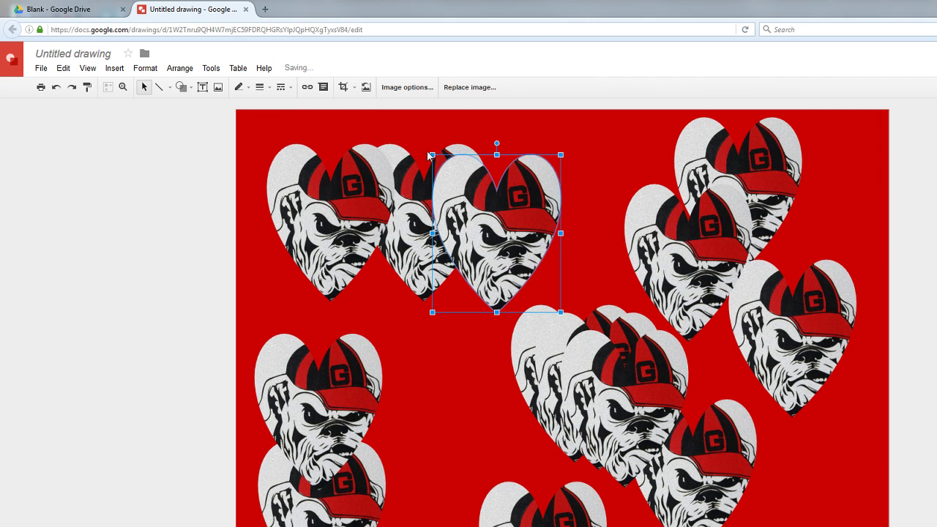